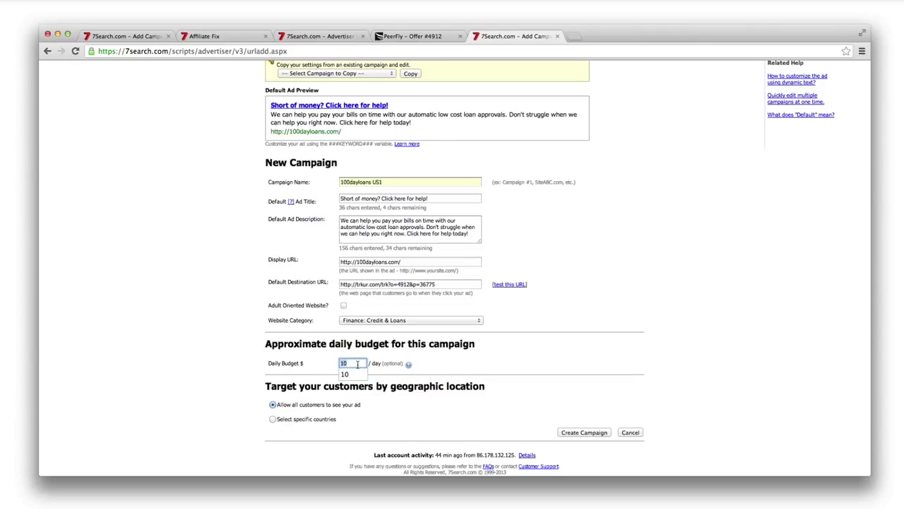
# Check the 100 Day Loans offer's allowed countries and geotargeting rules on PeerFly, and return to the 7Search campaign form.
pyautogui.click(252, 367)
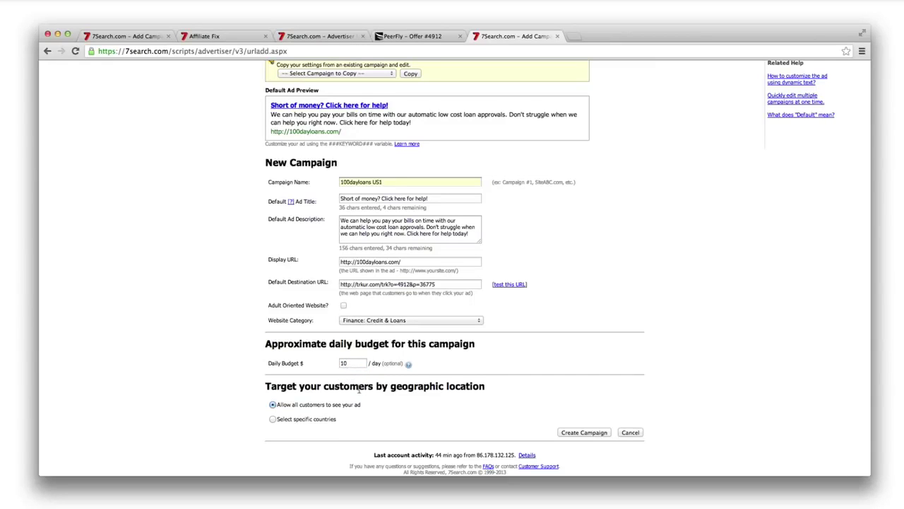
pyautogui.scroll(-1, 386, 413)
pyautogui.click(419, 39)
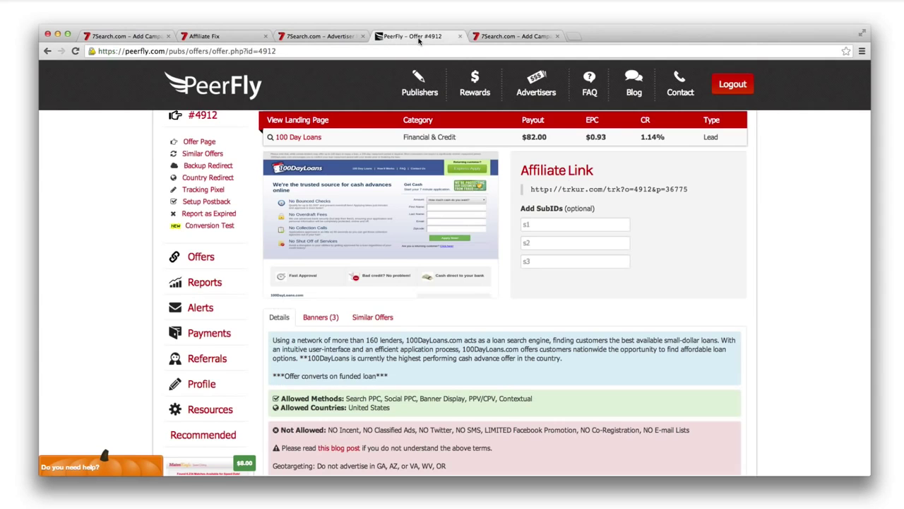
pyautogui.scroll(-2, 426, 282)
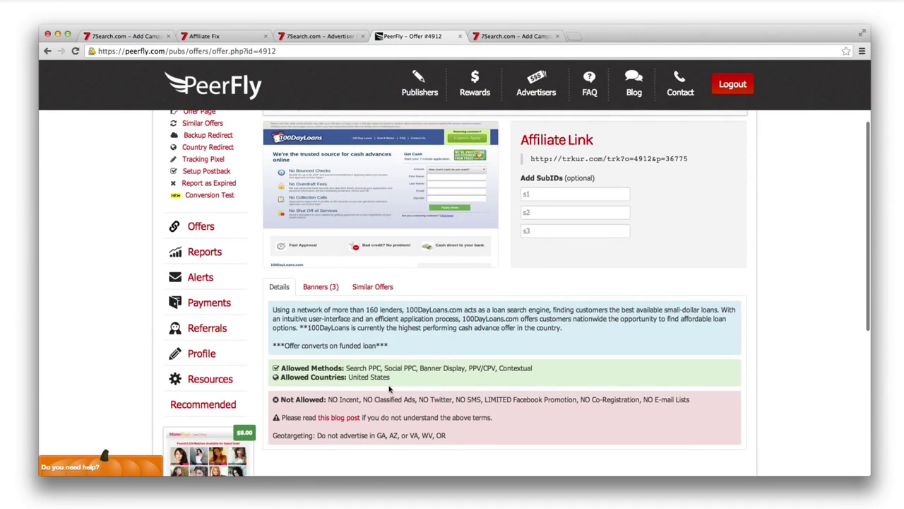
pyautogui.click(512, 41)
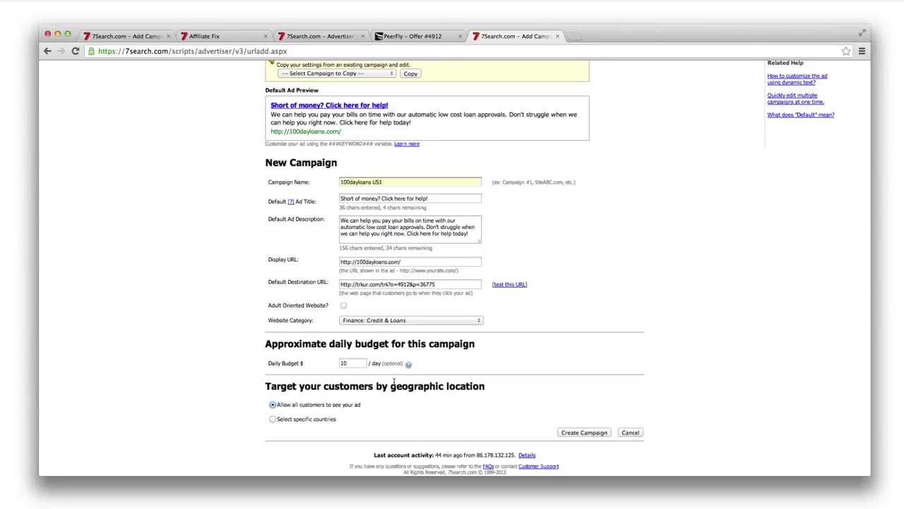
# Restrict the campaign's geographic targeting to the United States and create the campaign.
pyautogui.click(285, 420)
pyautogui.scroll(-1, 318, 418)
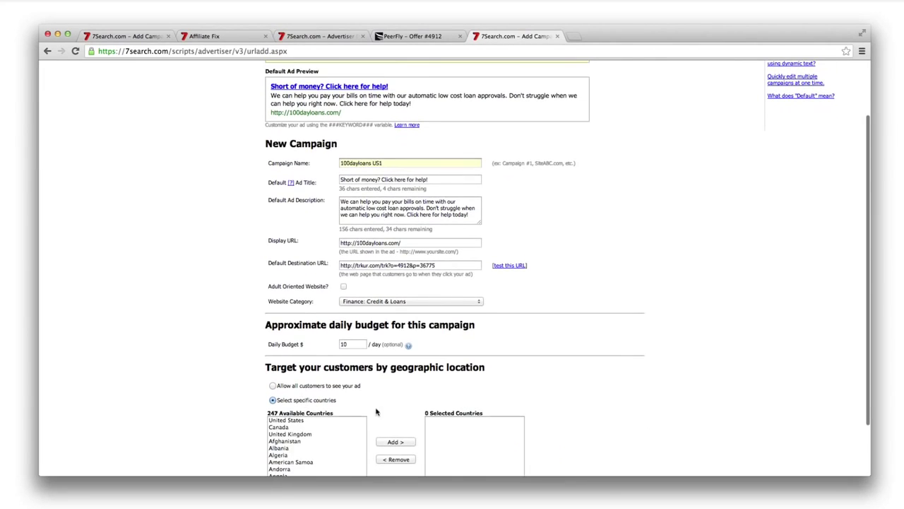
pyautogui.scroll(2, 297, 434)
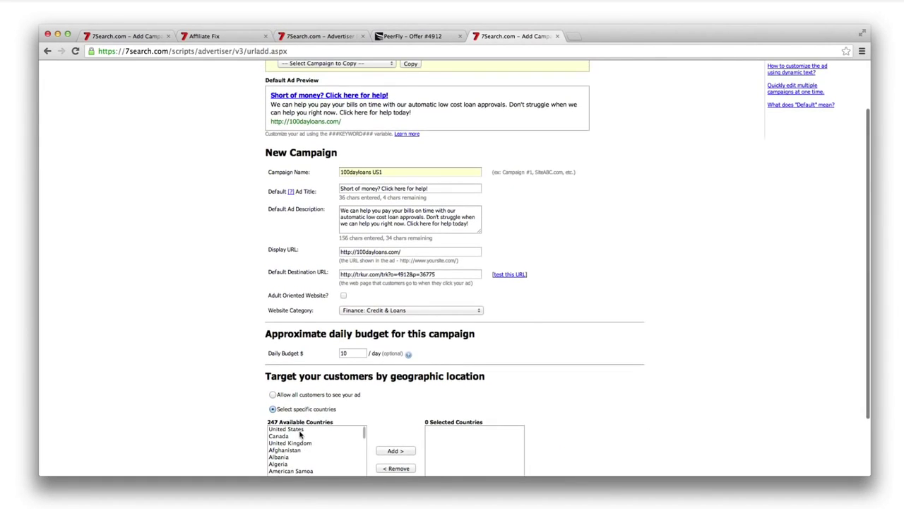
pyautogui.click(299, 429)
pyautogui.click(399, 428)
pyautogui.scroll(-2, 559, 432)
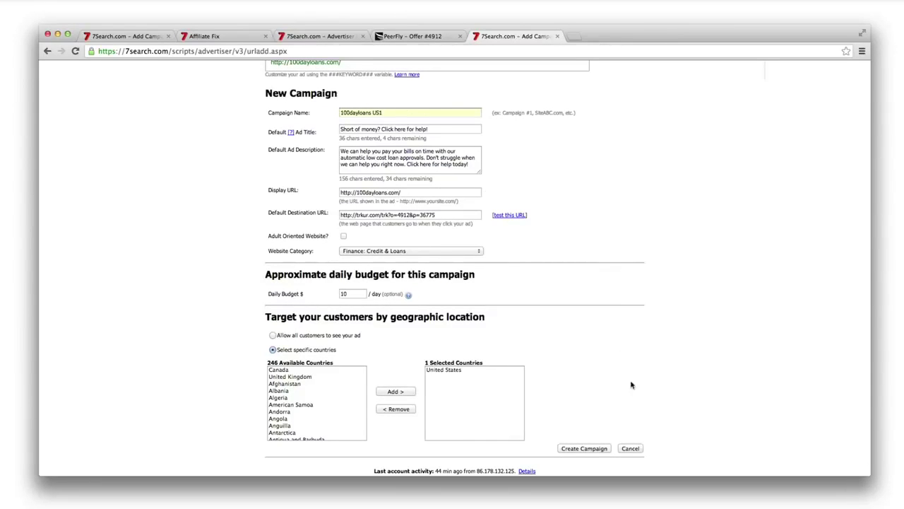
pyautogui.click(583, 449)
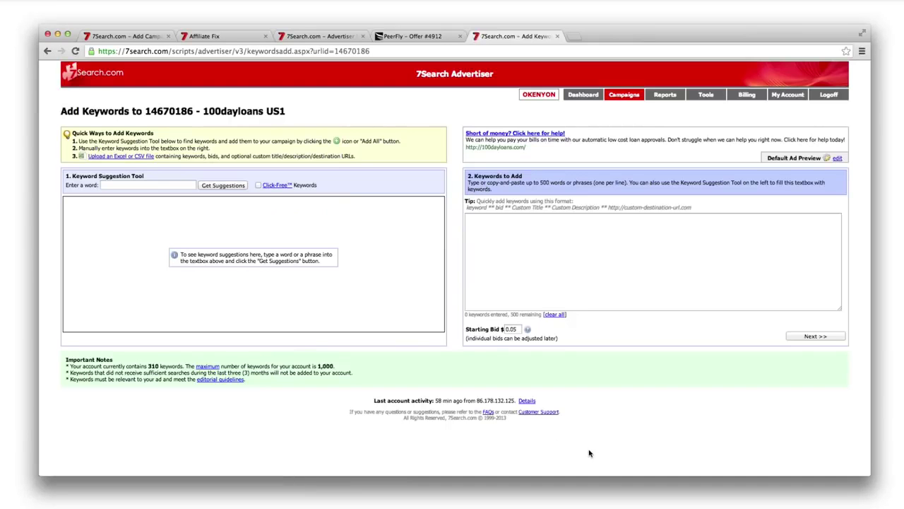
# Get keyword suggestions for "loan" and look over the suggested keywords with their searches and bids.
pyautogui.click(169, 185)
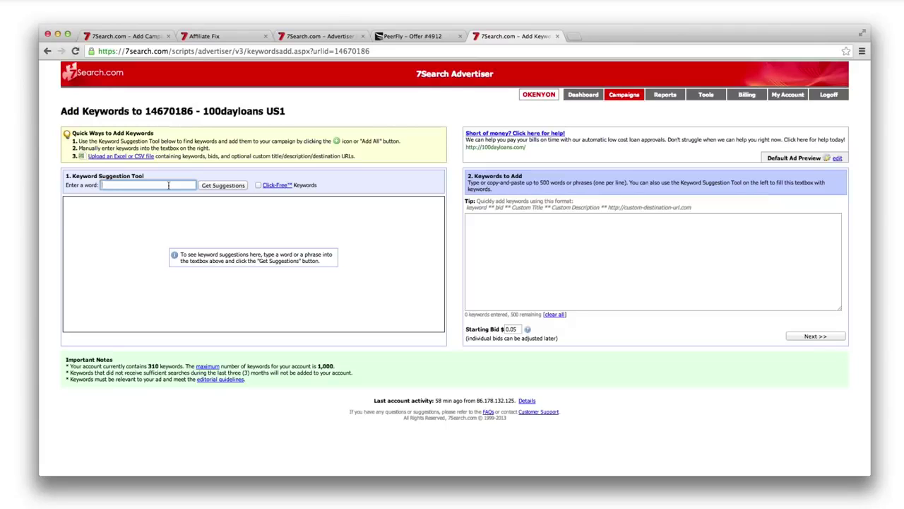
pyautogui.write('loan')
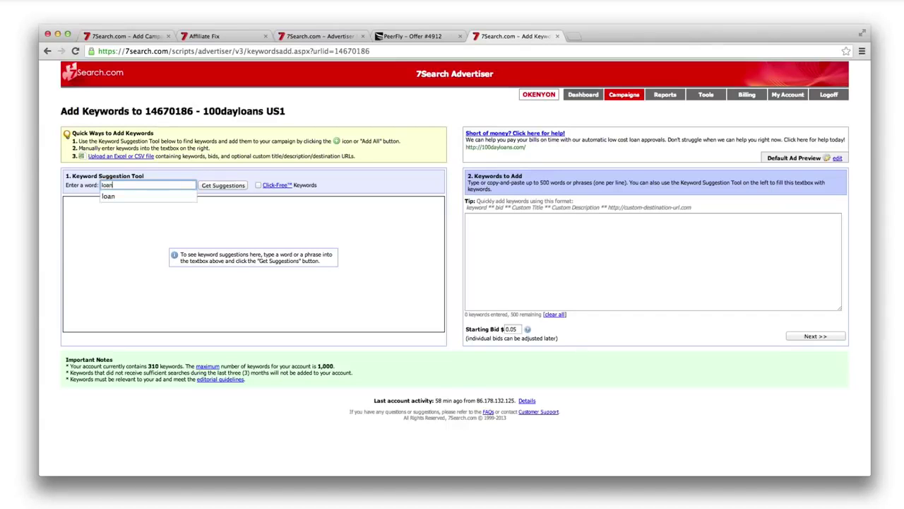
pyautogui.click(215, 186)
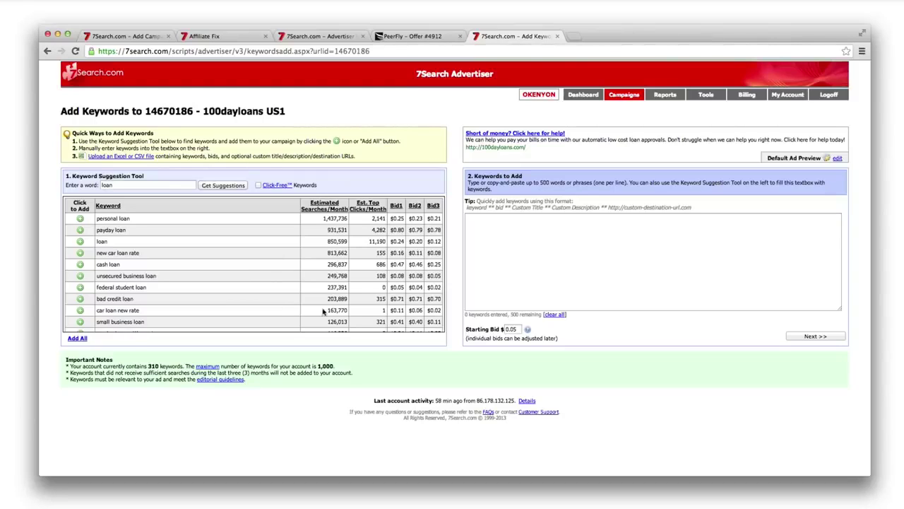
pyautogui.scroll(-1, 95, 301)
pyautogui.scroll(2, 95, 301)
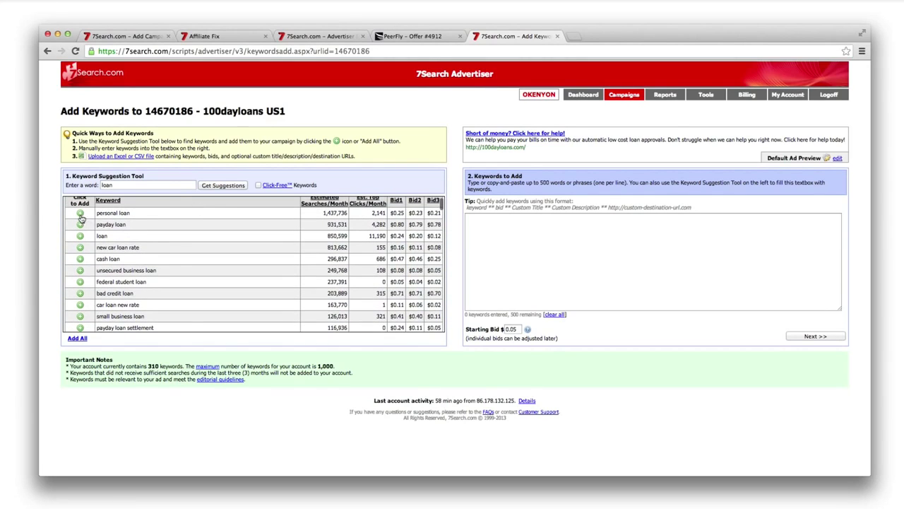
pyautogui.scroll(1, 97, 217)
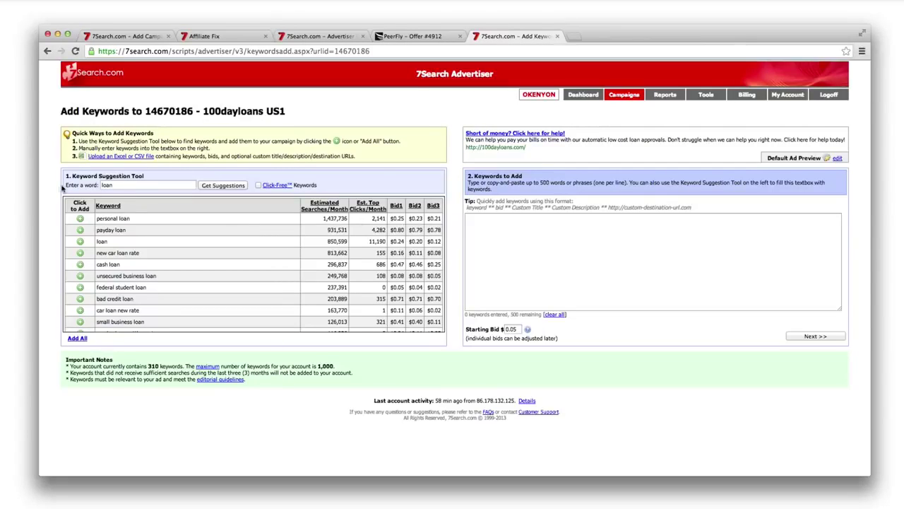
# Add the suggested keywords personal loan, payday loan, loan, bad credit loan and small business loan to the campaign list.
pyautogui.click(80, 219)
pyautogui.click(80, 230)
pyautogui.click(80, 241)
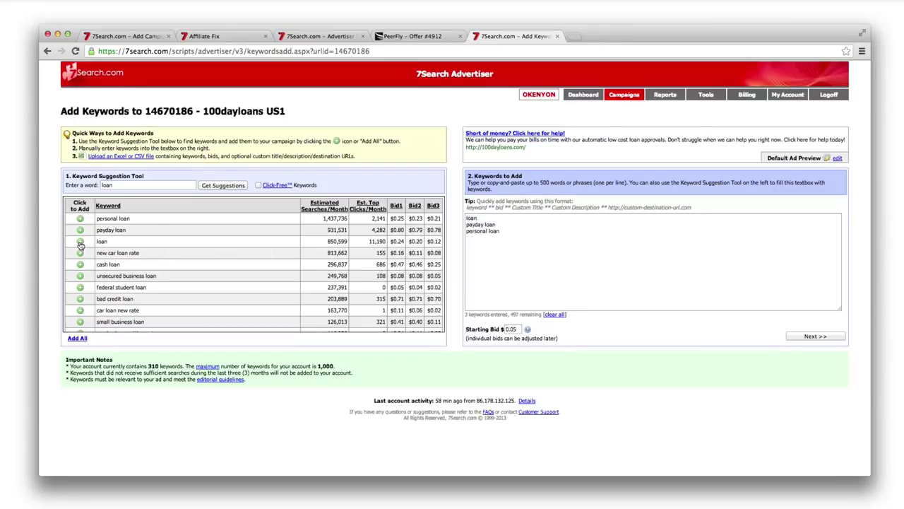
pyautogui.click(80, 300)
pyautogui.scroll(-2, 80, 297)
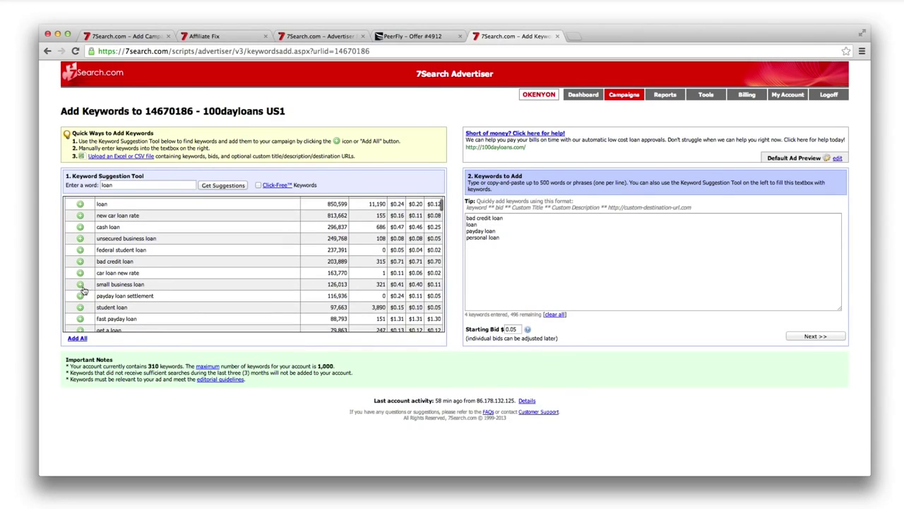
pyautogui.click(79, 285)
# Add the suggested keywords payday loan settlement, student loan, get a loan and mortgage loan to the list.
pyautogui.scroll(-2, 79, 285)
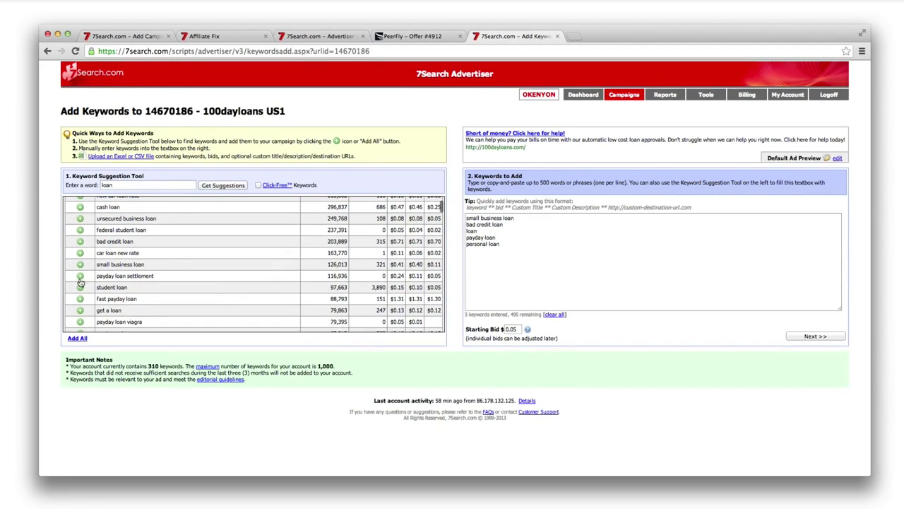
pyautogui.click(81, 276)
pyautogui.click(81, 287)
pyautogui.scroll(-1, 81, 288)
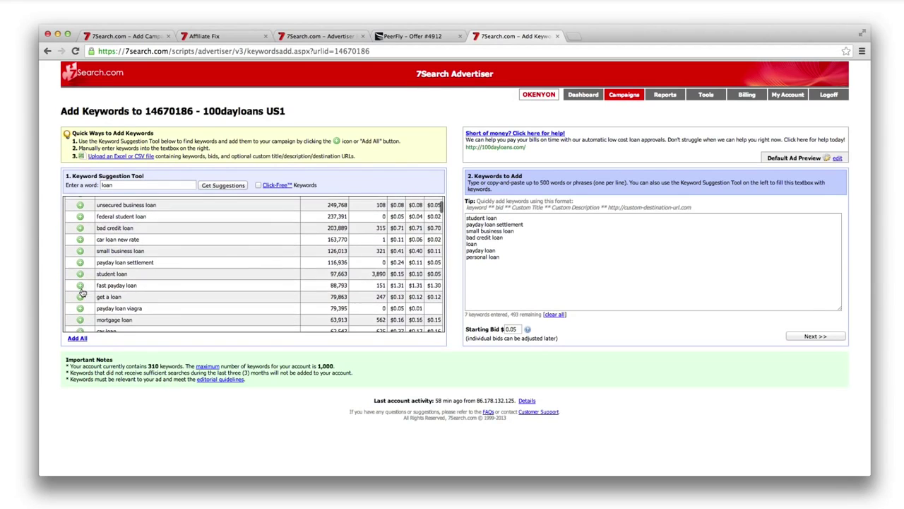
pyautogui.click(80, 297)
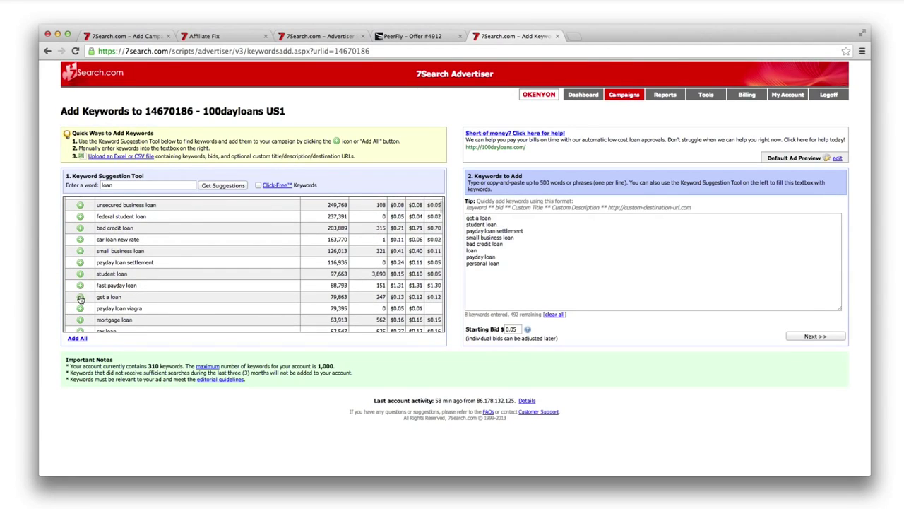
pyautogui.scroll(-1, 80, 299)
pyautogui.scroll(-1, 80, 298)
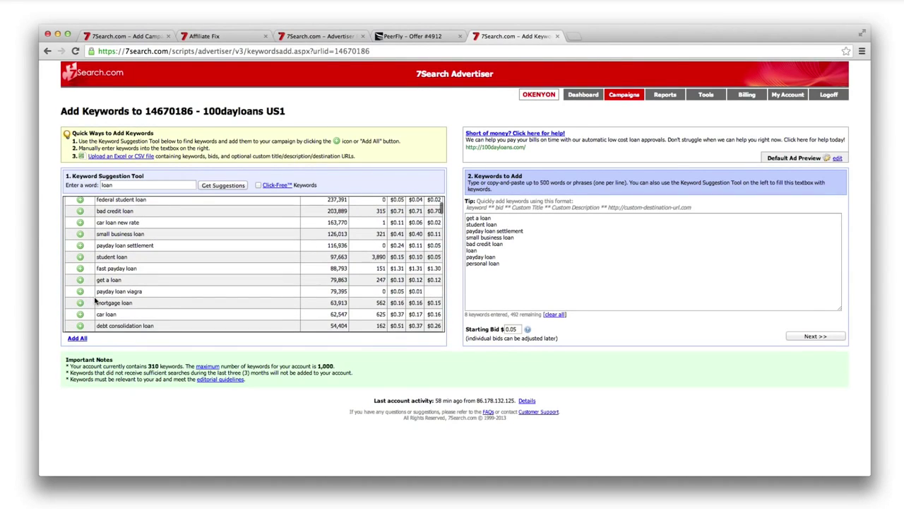
pyautogui.click(80, 302)
# Add the suggested keywords debt consolidation loan, loan calculator and home loan to the list.
pyautogui.scroll(-2, 81, 303)
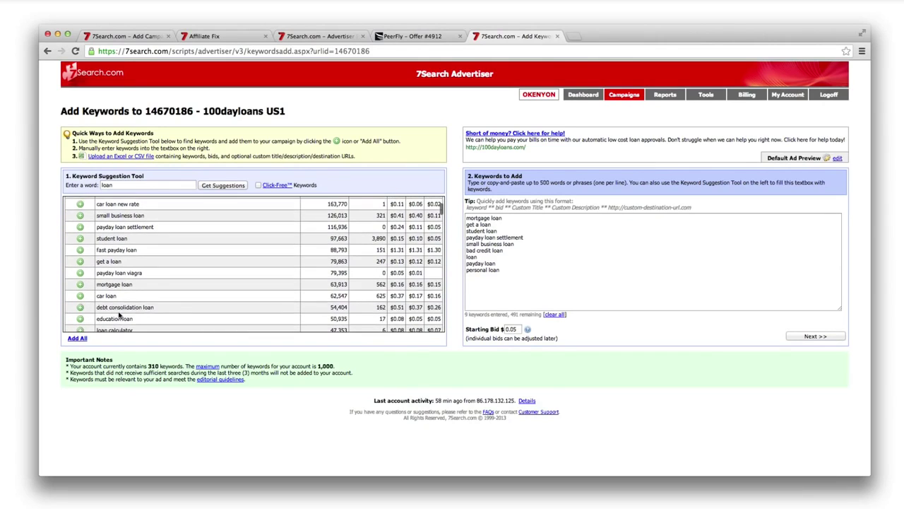
pyautogui.scroll(-1, 121, 304)
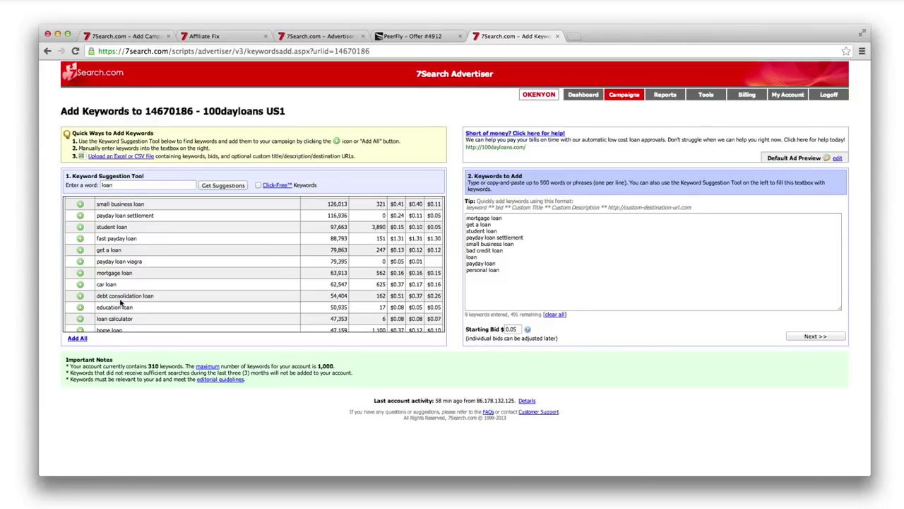
pyautogui.click(80, 298)
pyautogui.scroll(-2, 81, 299)
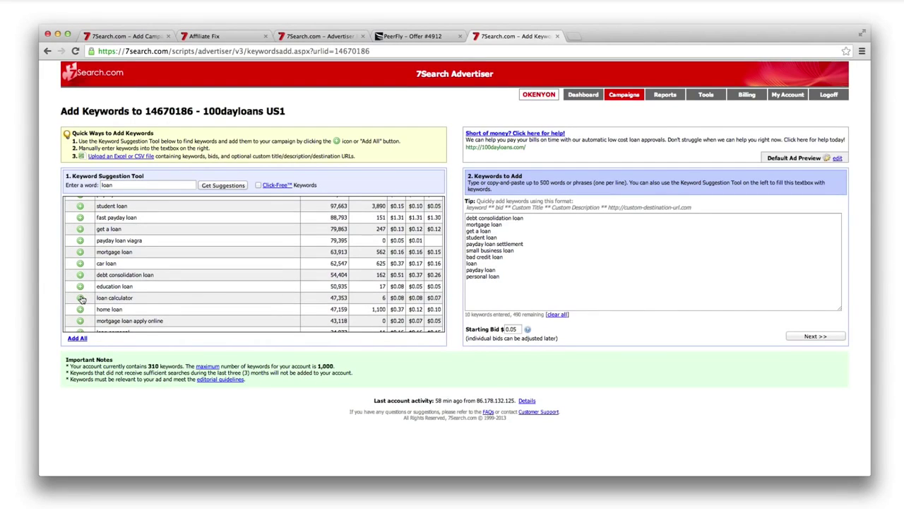
pyautogui.click(81, 298)
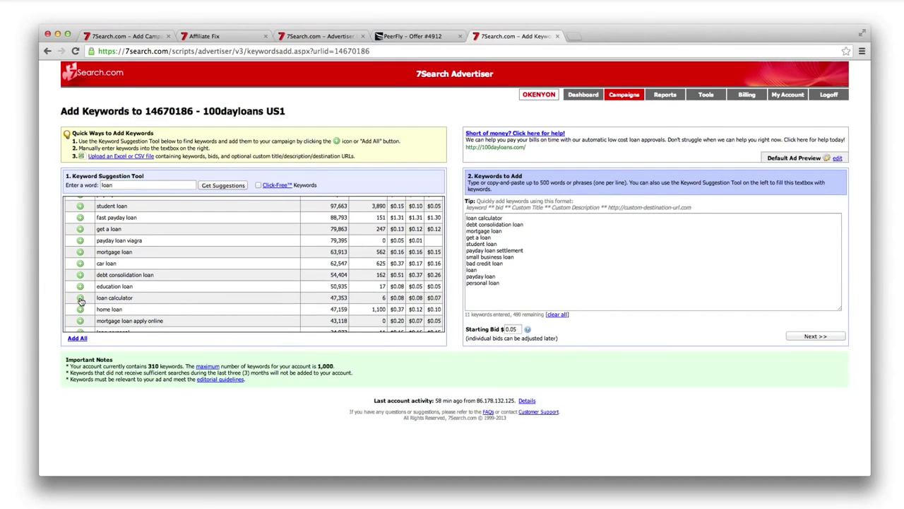
pyautogui.click(81, 310)
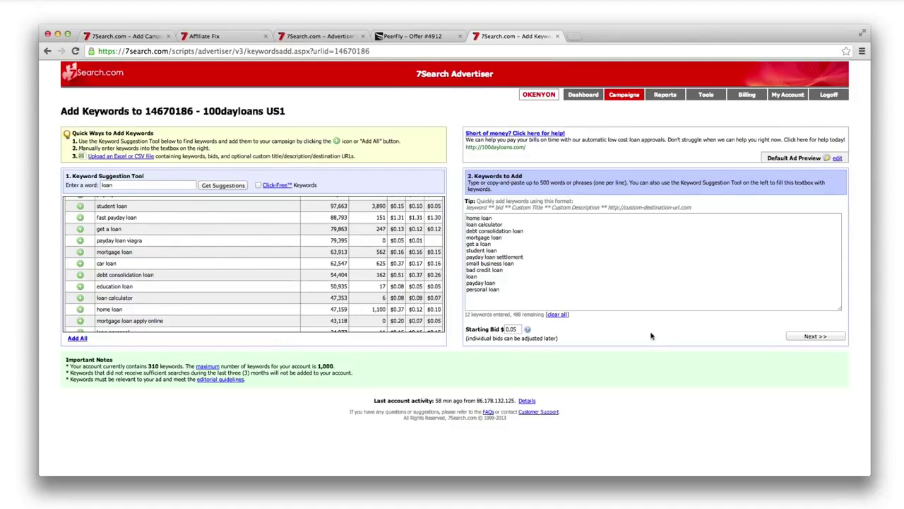
# Submit the keyword list with the $0.05 starting bid and open the management of the keyword bids.
pyautogui.click(519, 330)
pyautogui.click(821, 337)
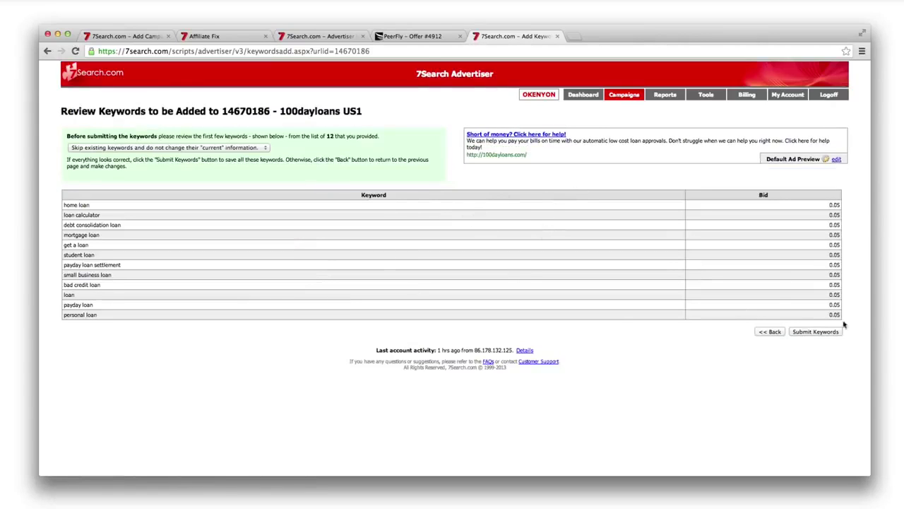
pyautogui.click(822, 332)
pyautogui.click(518, 173)
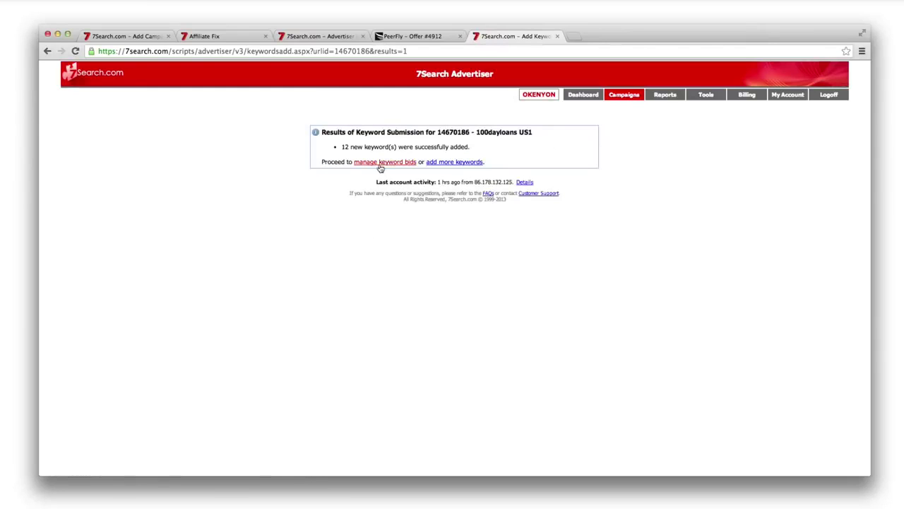
pyautogui.click(381, 164)
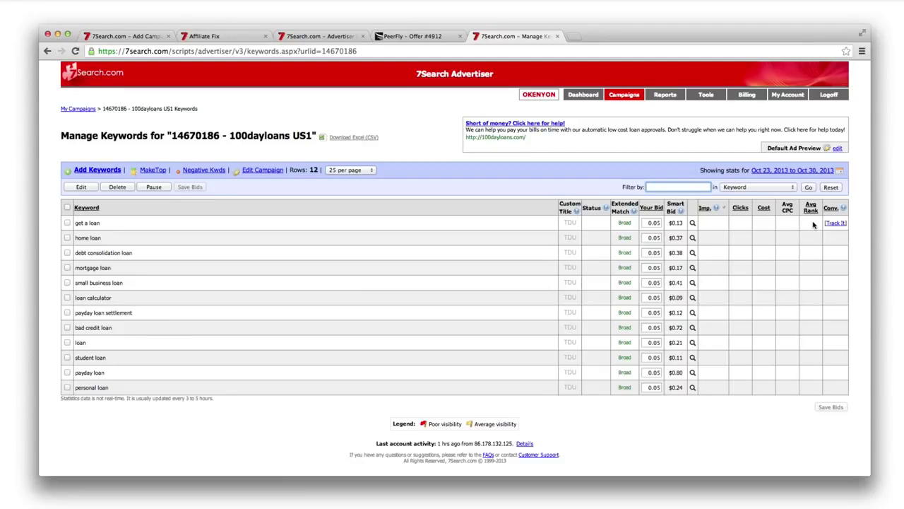
# Set the bid for "get a loan" to 0.13 and the bid for "home loan" to 0.37.
pyautogui.click(659, 223)
pyautogui.press('BackSpace')
pyautogui.press('BackSpace')
pyautogui.write('13')
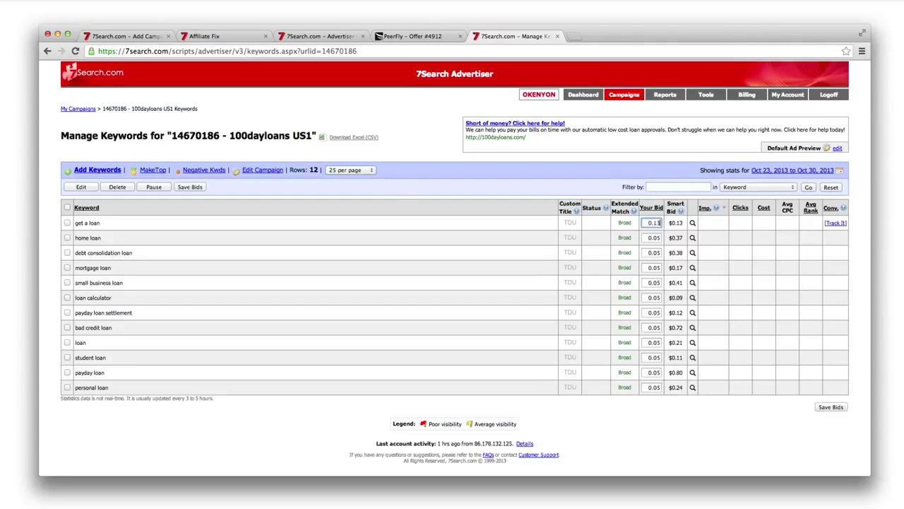
pyautogui.click(661, 238)
pyautogui.press('BackSpace')
pyautogui.press('BackSpace')
pyautogui.write('37')
# Set the bid for "debt consolidation loan" to 0.38 and the bid for "mortgage loan" to 0.17.
pyautogui.click(659, 253)
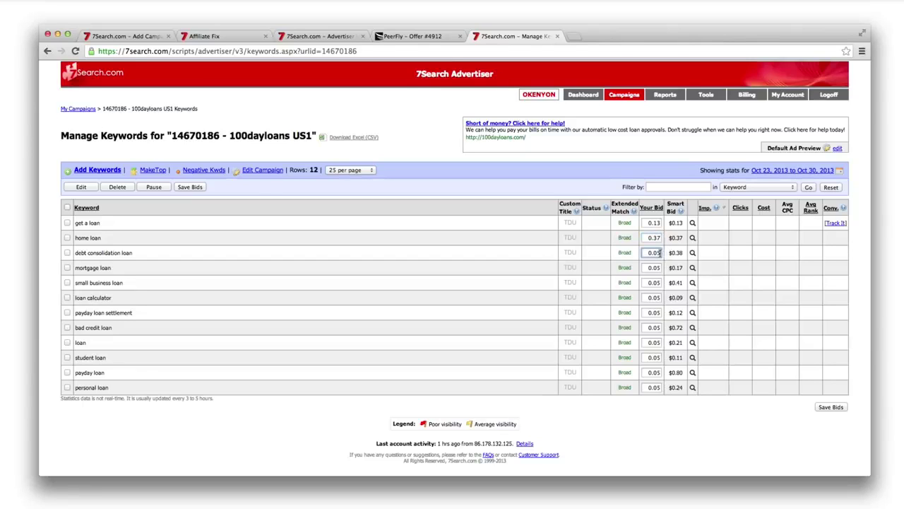
pyautogui.press('BackSpace')
pyautogui.press('BackSpace')
pyautogui.write('38')
pyautogui.click(661, 267)
pyautogui.press('BackSpace')
pyautogui.press('BackSpace')
pyautogui.write('17')
# Set the bid for "small business loan" to 0.41 and the bid for "loan calculator" to 0.09.
pyautogui.click(658, 283)
pyautogui.press('BackSpace')
pyautogui.press('BackSpace')
pyautogui.write('41')
pyautogui.click(659, 297)
pyautogui.press('BackSpace')
pyautogui.write('9')
# Set the bid for "payday loan settlement" to 0.12 and the bid for "bad credit loan" to 0.72.
pyautogui.click(658, 313)
pyautogui.press('BackSpace')
pyautogui.press('BackSpace')
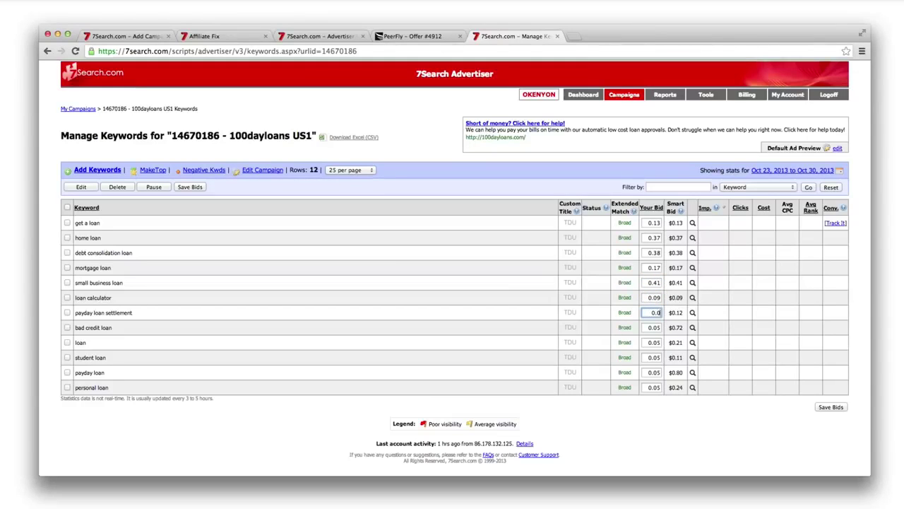
pyautogui.write('12')
pyautogui.click(658, 327)
pyautogui.press('BackSpace')
pyautogui.press('BackSpace')
pyautogui.write('72')
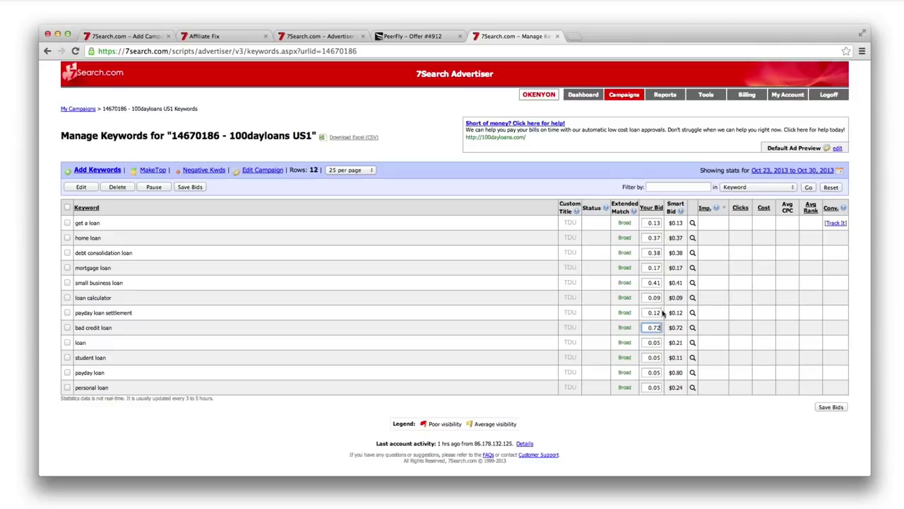
# Set the bid for "loan" to 0.21 and the bid for "student loan" to 0.1.
pyautogui.click(659, 342)
pyautogui.press('BackSpace')
pyautogui.press('BackSpace')
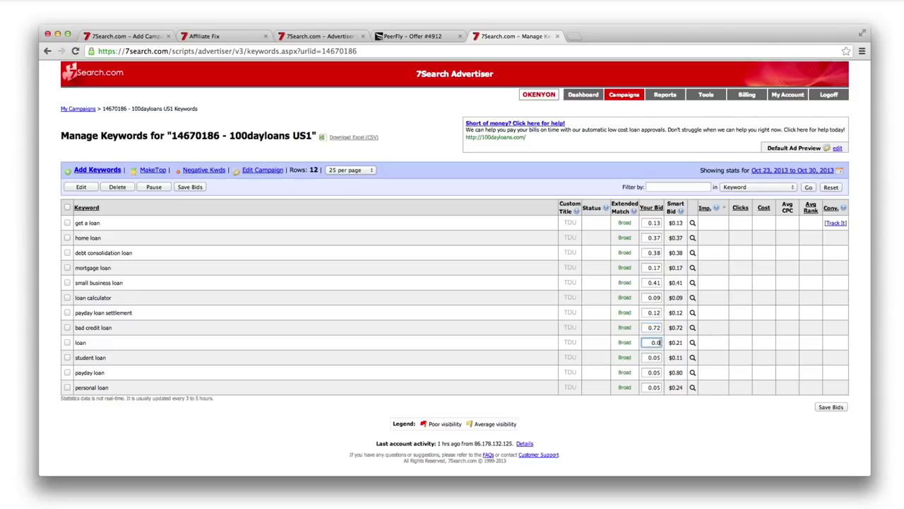
pyautogui.write('21')
pyautogui.click(659, 357)
pyautogui.press('BackSpace')
pyautogui.press('BackSpace')
pyautogui.write('1')
# Set the bid for "payday loan" to 0.80 and the bid for "personal loan" to 0.24.
pyautogui.click(657, 372)
pyautogui.press('BackSpace')
pyautogui.press('BackSpace')
pyautogui.write('80')
pyautogui.click(661, 388)
pyautogui.press('BackSpace')
pyautogui.press('BackSpace')
pyautogui.write('24')
pyautogui.click(823, 412)
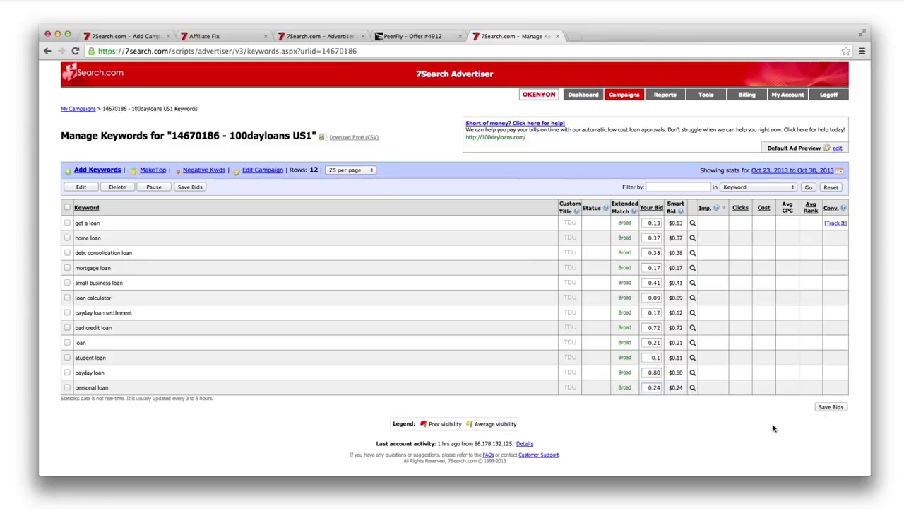
# Review the top bidders and their bids for the keyword "get a loan".
pyautogui.click(693, 223)
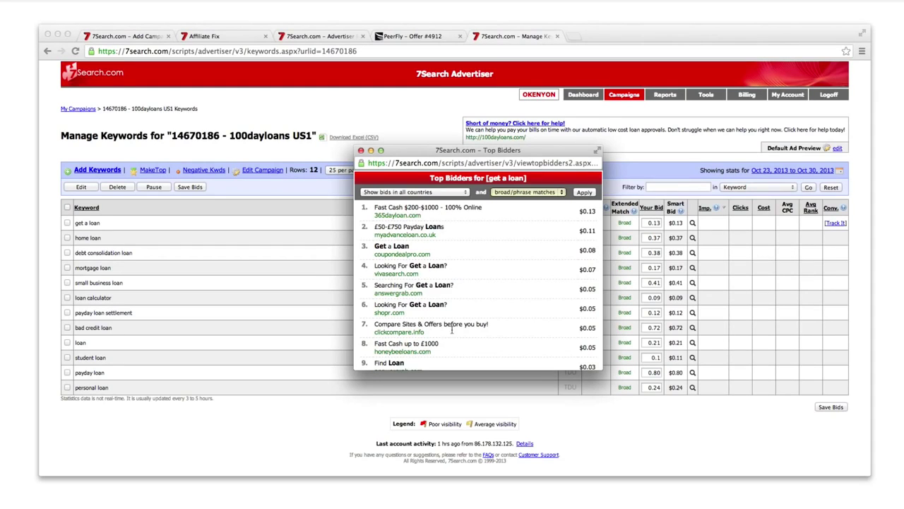
pyautogui.scroll(-1, 444, 255)
pyautogui.scroll(-5, 444, 256)
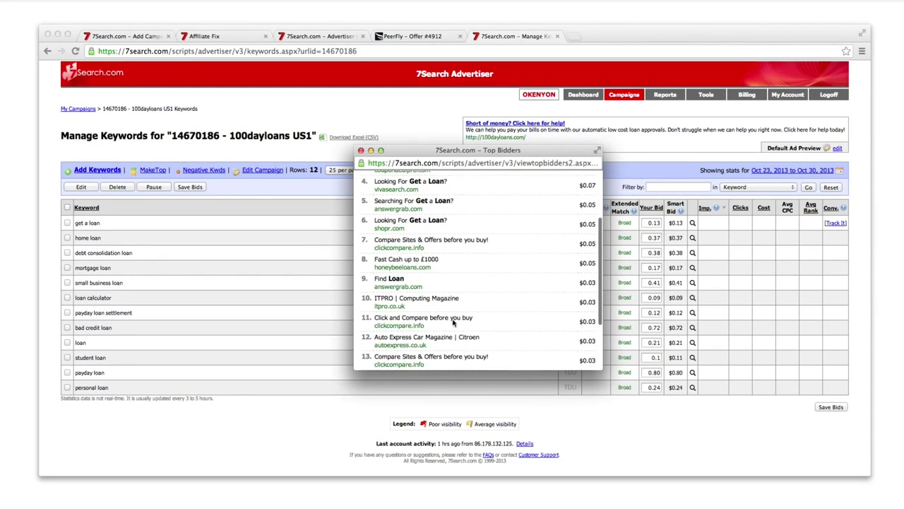
# Check the remaining top bidders for "get a loan", close the bidder list, and save the bids for all keywords.
pyautogui.scroll(-3, 440, 344)
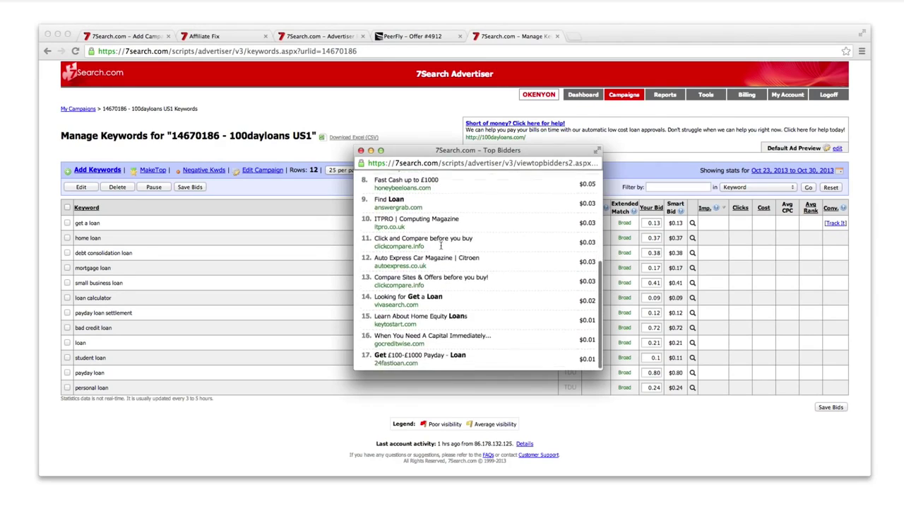
pyautogui.scroll(10, 417, 233)
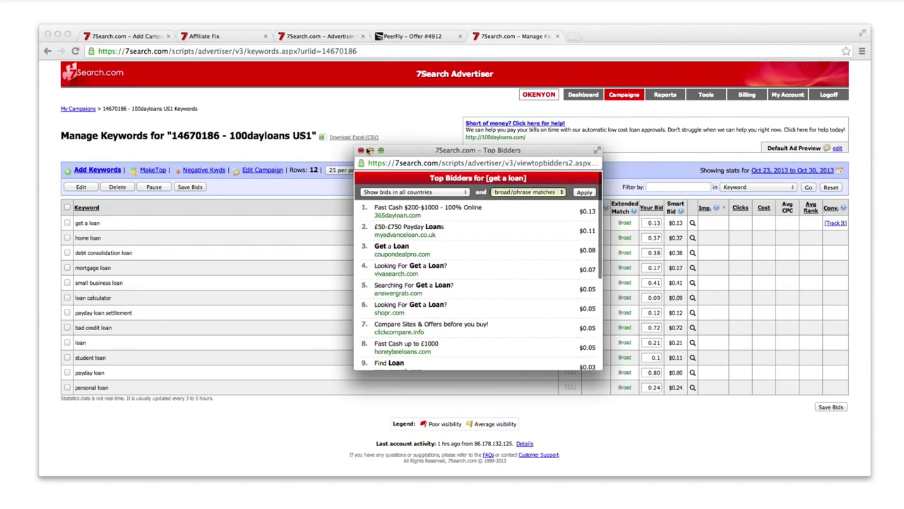
pyautogui.click(360, 151)
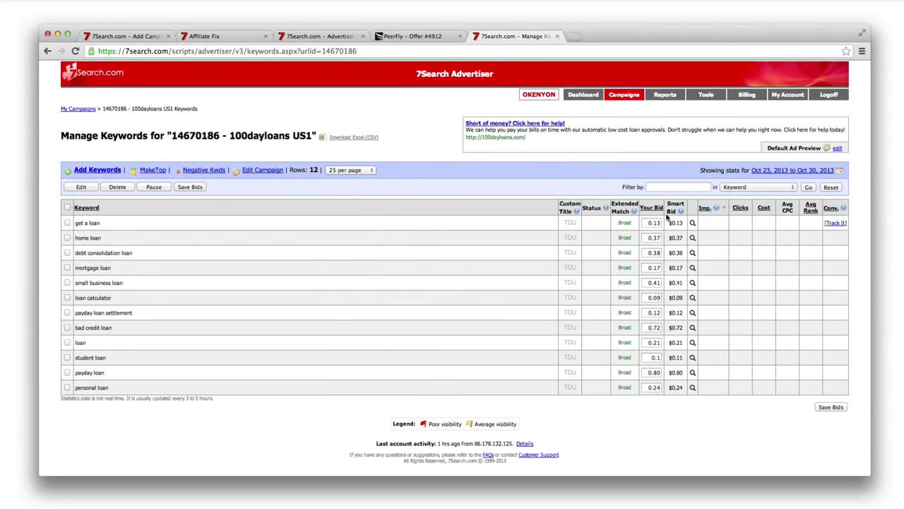
pyautogui.click(832, 408)
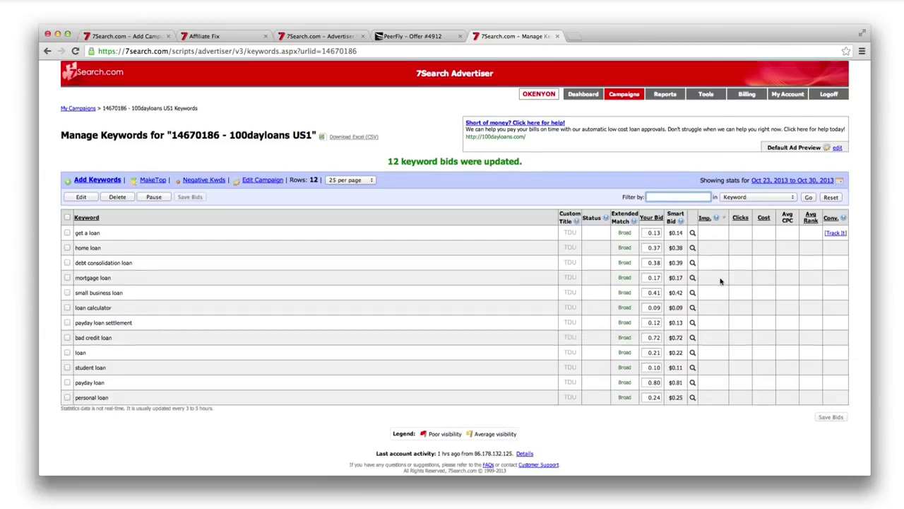
# Open the conversion tracking setup from the keyword list and set the type of conversions to track to Lead.
pyautogui.click(835, 235)
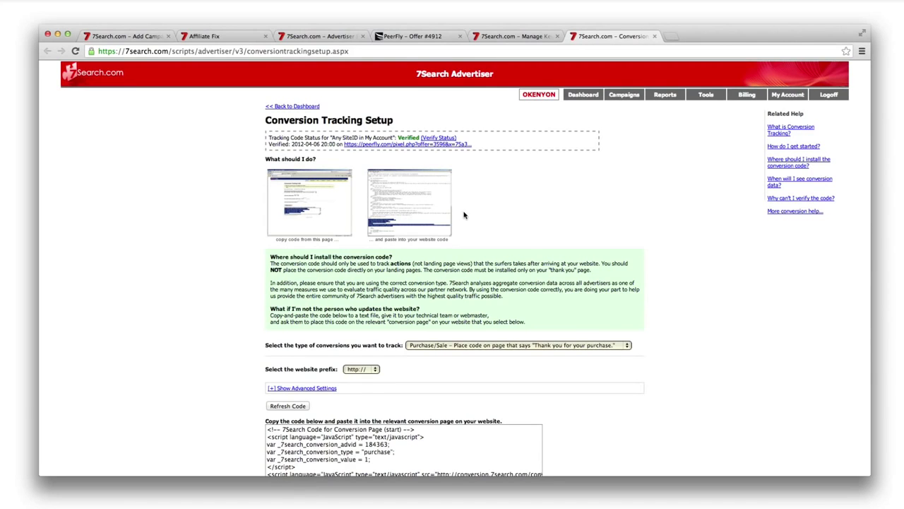
pyautogui.scroll(-2, 394, 224)
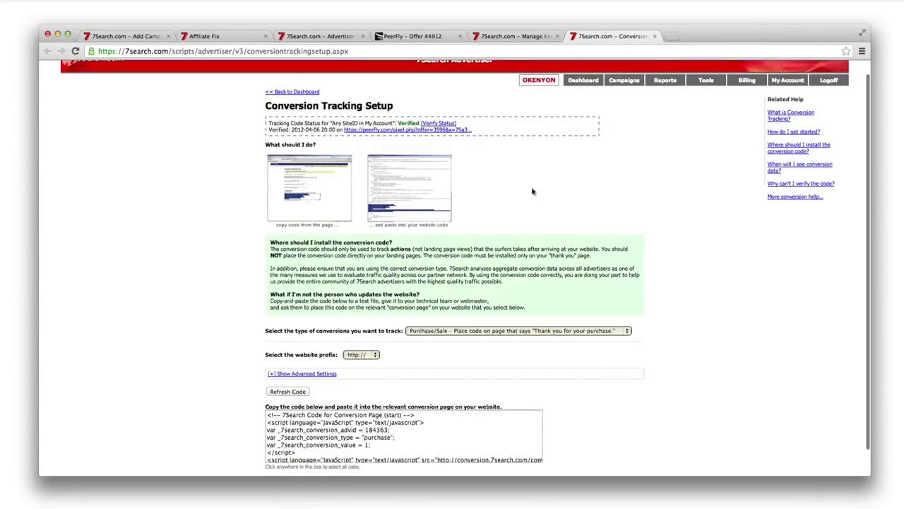
pyautogui.click(470, 330)
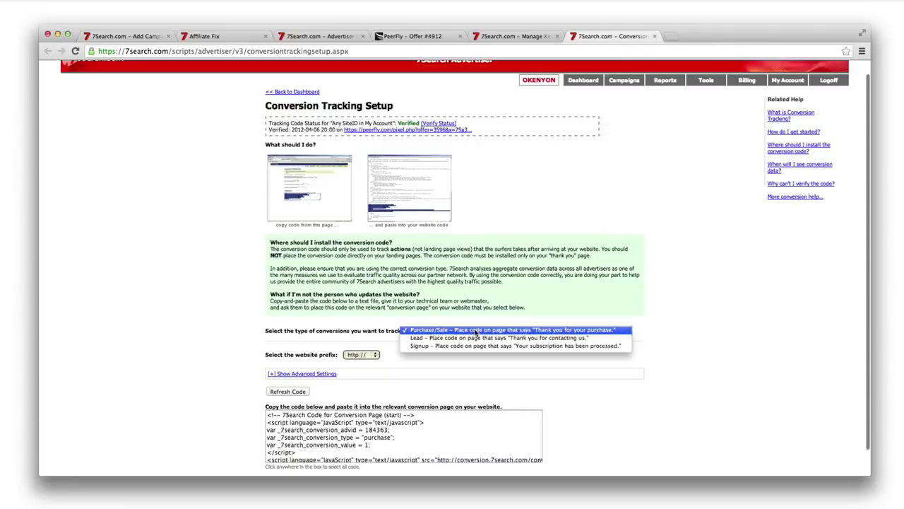
pyautogui.click(431, 338)
pyautogui.scroll(-3, 413, 341)
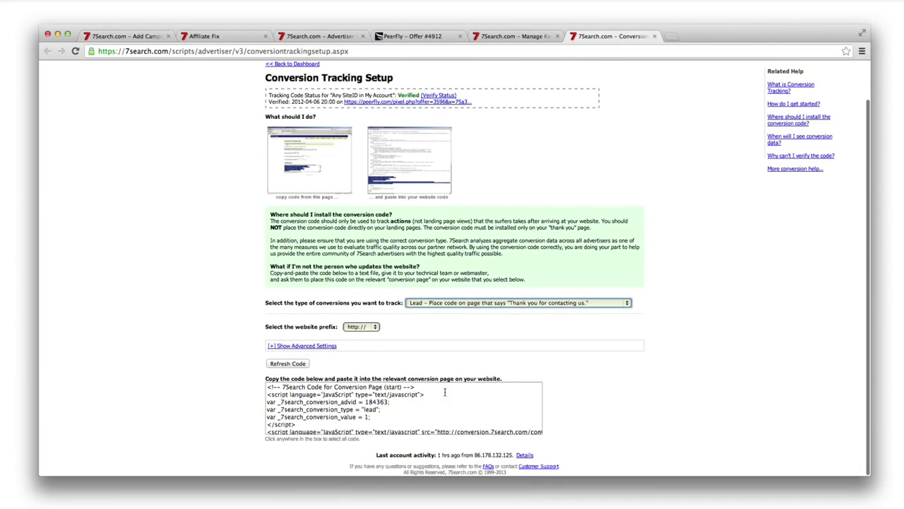
pyautogui.scroll(2, 578, 207)
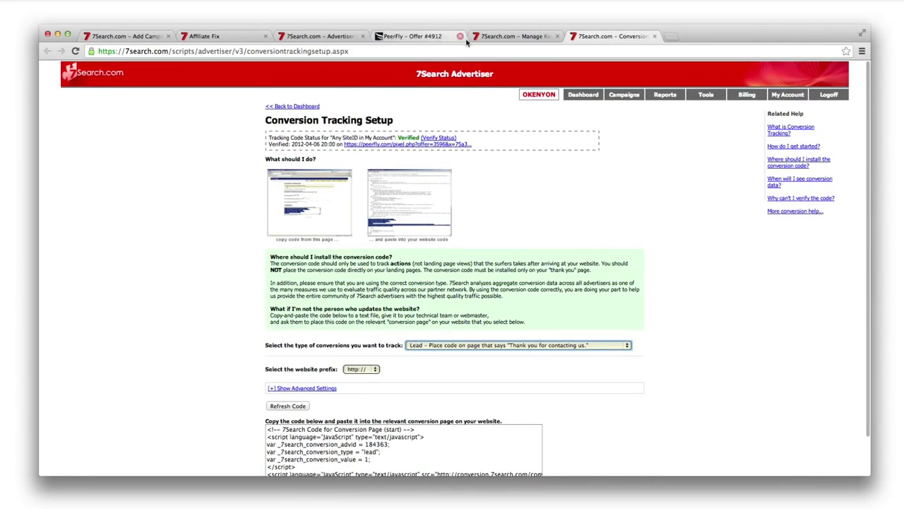
# Return to the keyword management page for the 100dayloans US1 campaign.
pyautogui.click(510, 37)
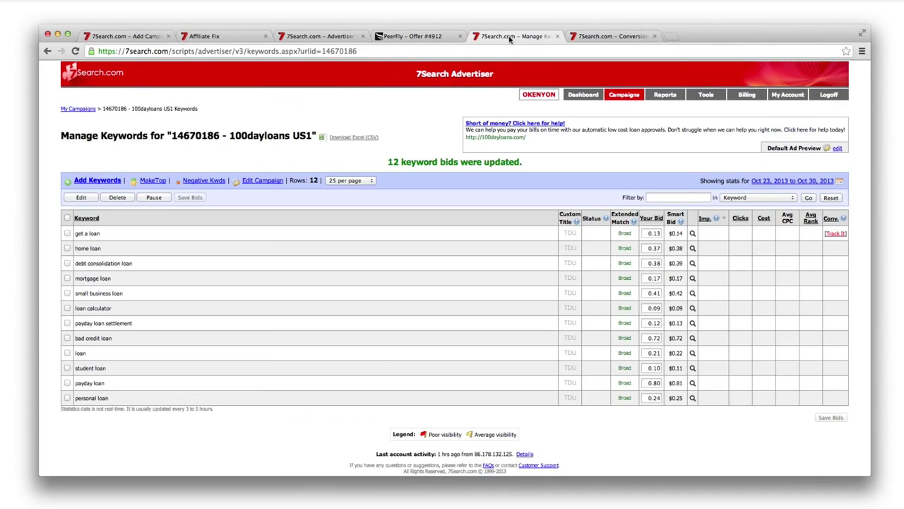
pyautogui.rightClick(542, 256)
pyautogui.click(491, 266)
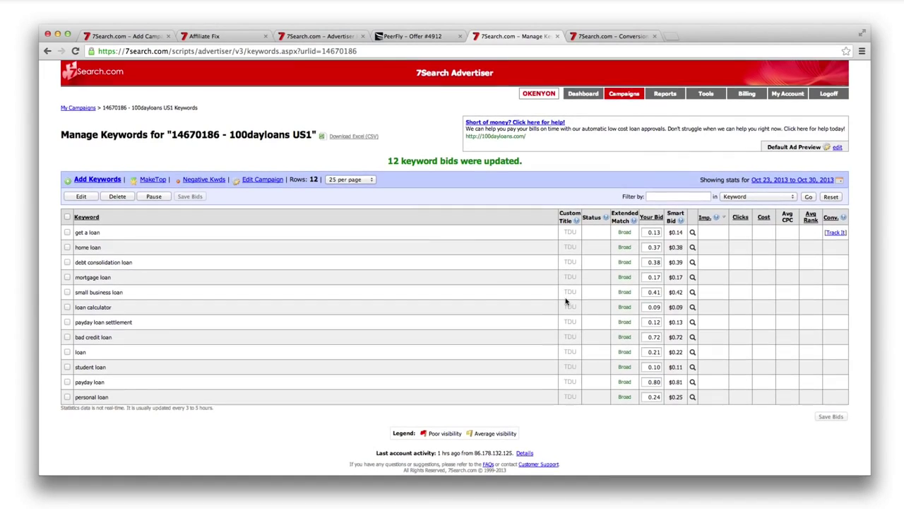